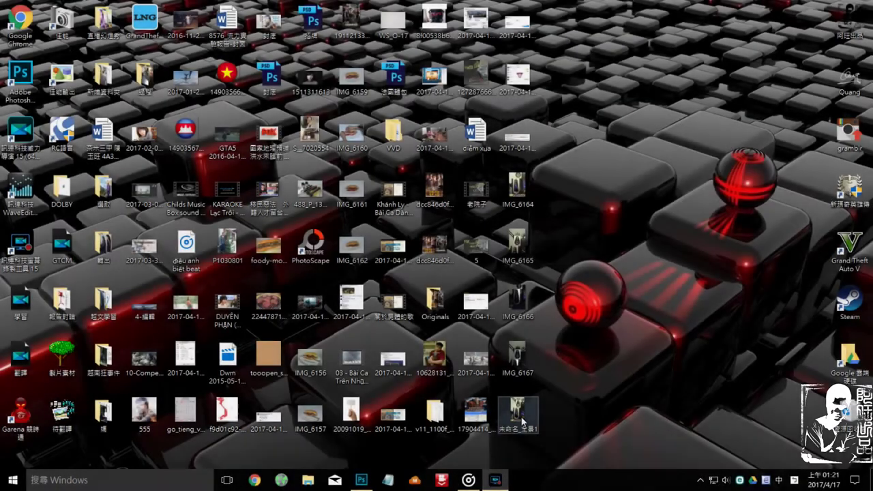
Step: View the existing 未命名_全景1.jpg panorama full screen in Photos, then close it
{"action": "double_click", "coordinate": [521, 418]}
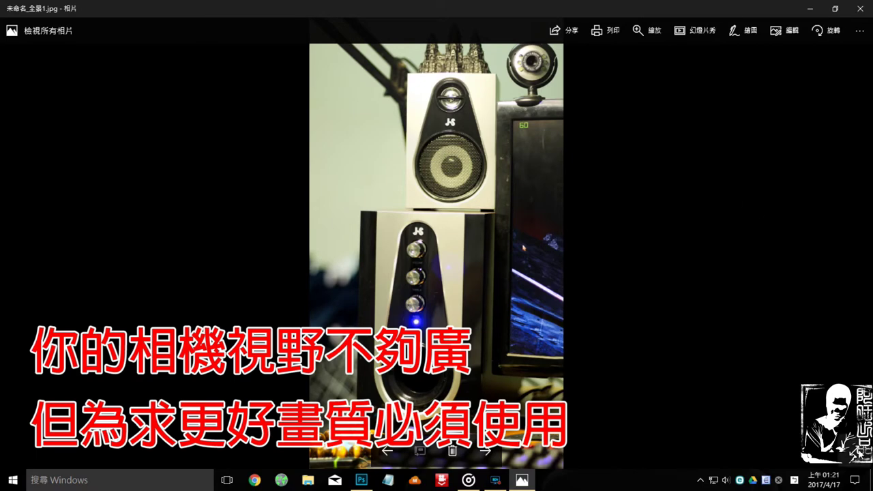
{"action": "left_click", "coordinate": [855, 453]}
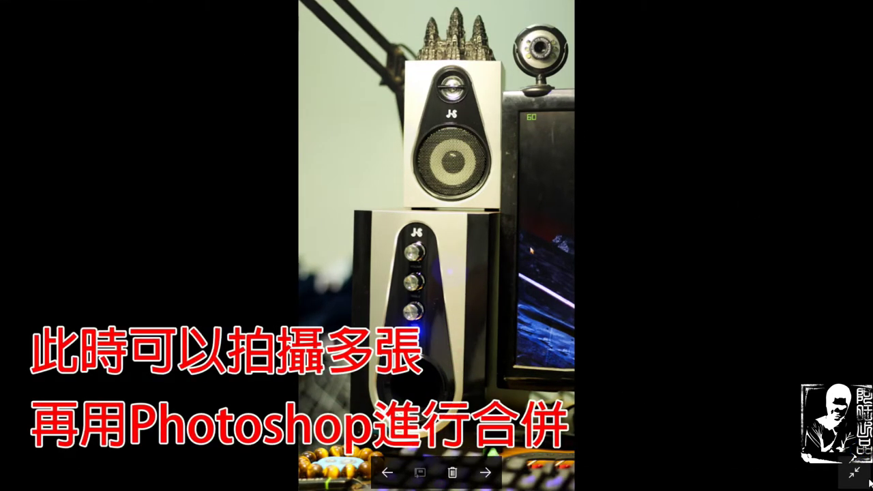
{"action": "left_click", "coordinate": [854, 472]}
{"action": "left_click", "coordinate": [865, 7]}
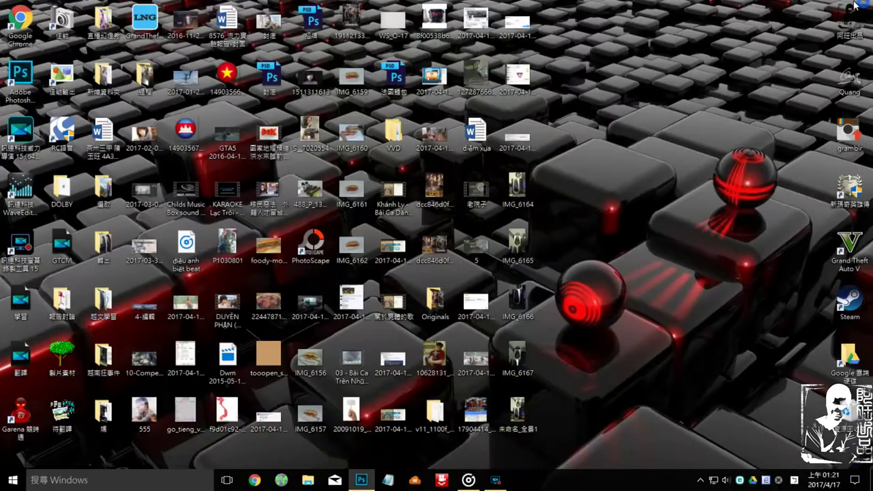
Step: Preview IMG_6164 and IMG_6165 full screen in Photos, closing each afterward
{"action": "double_click", "coordinate": [515, 198]}
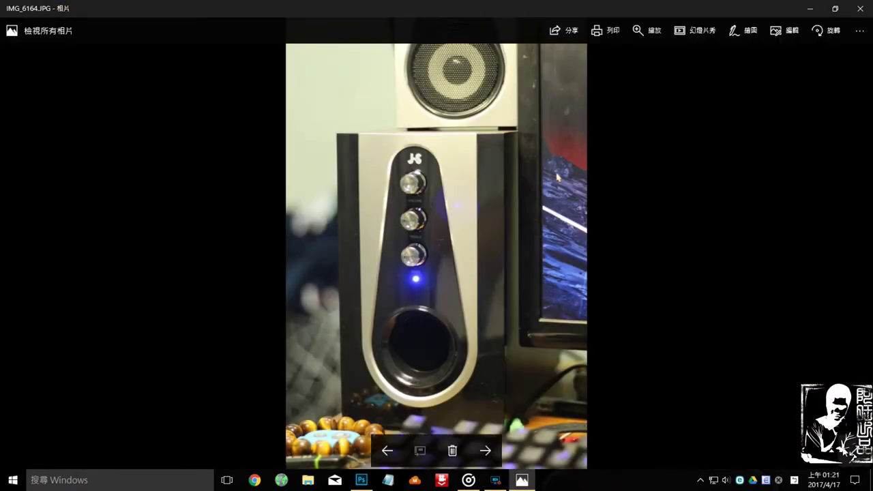
{"action": "key", "text": "F11"}
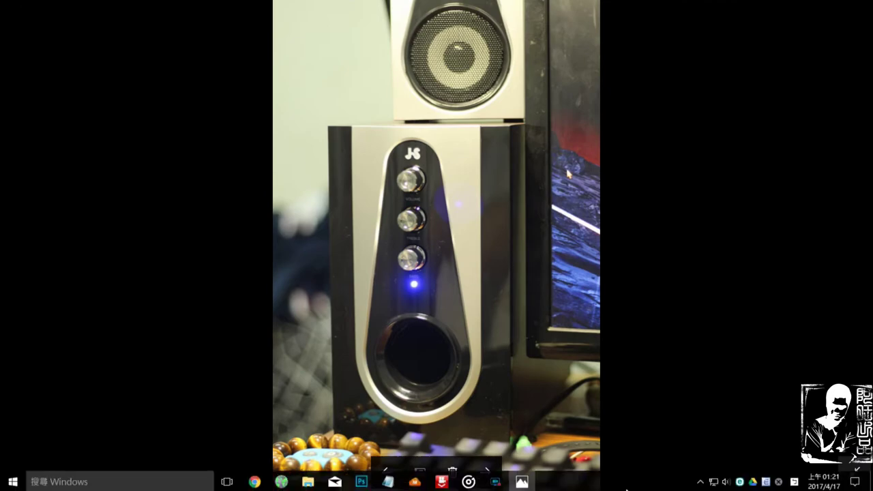
{"action": "left_click", "coordinate": [861, 472]}
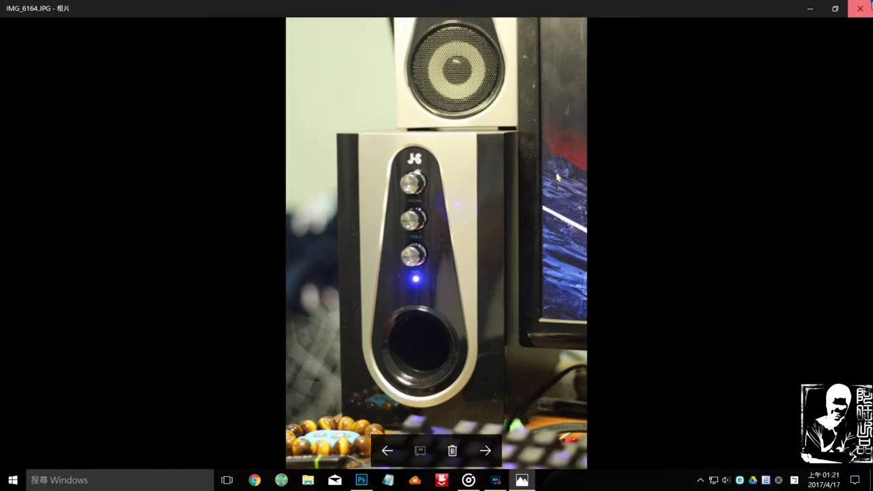
{"action": "key", "text": "alt+F4"}
{"action": "double_click", "coordinate": [526, 262]}
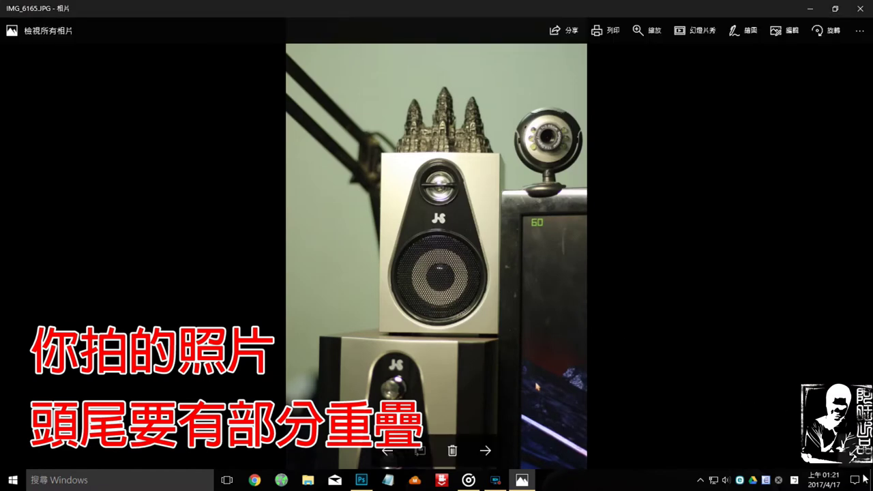
{"action": "double_click", "coordinate": [344, 165]}
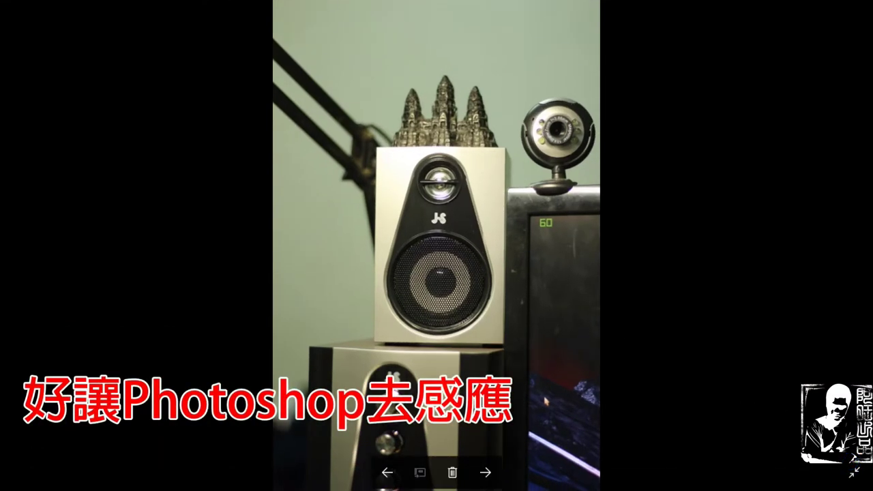
{"action": "left_click", "coordinate": [854, 472]}
{"action": "left_click", "coordinate": [861, 9]}
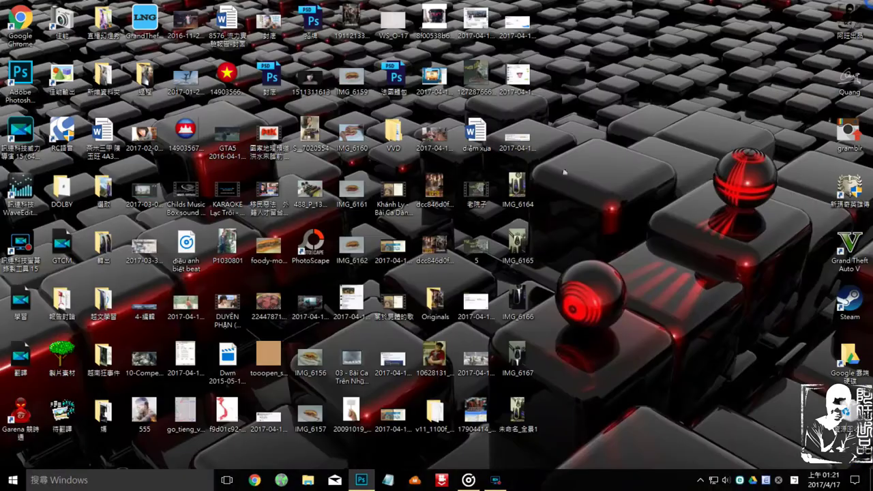
Step: Rotate IMG_6164 and IMG_6165 each 90° clockwise into landscape
{"action": "left_click", "coordinate": [517, 191]}
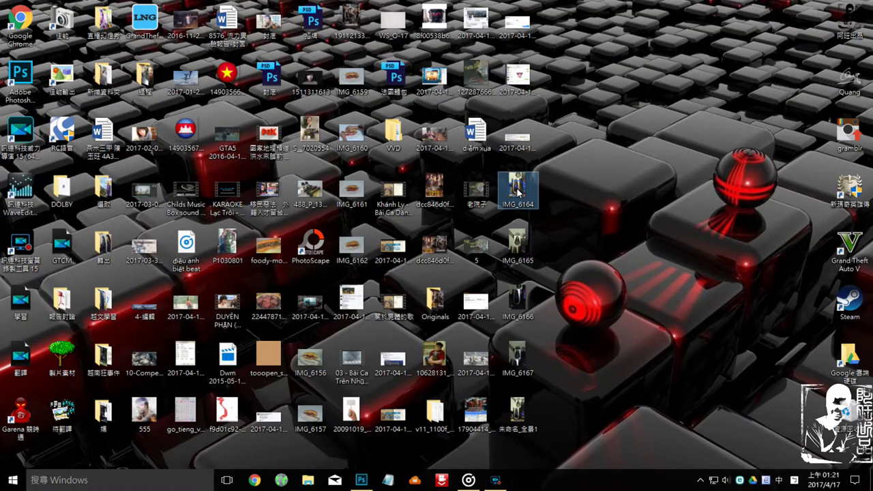
{"action": "double_click", "coordinate": [517, 192]}
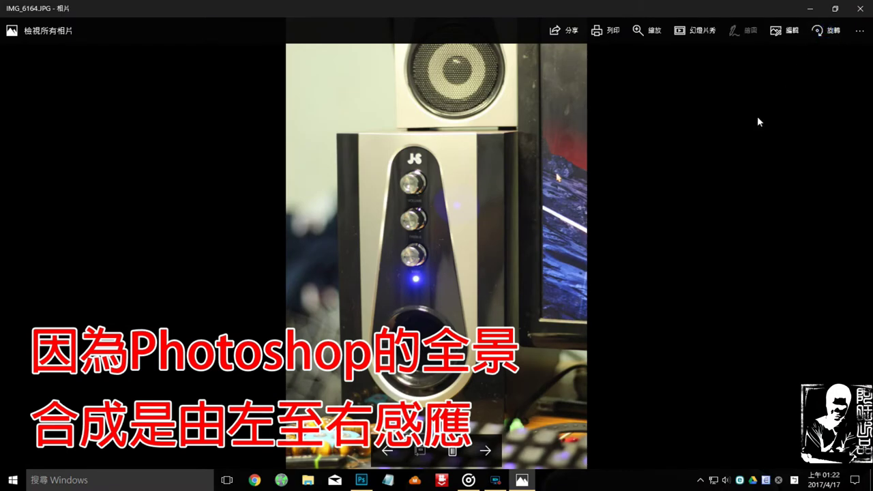
{"action": "key", "text": "ctrl+r"}
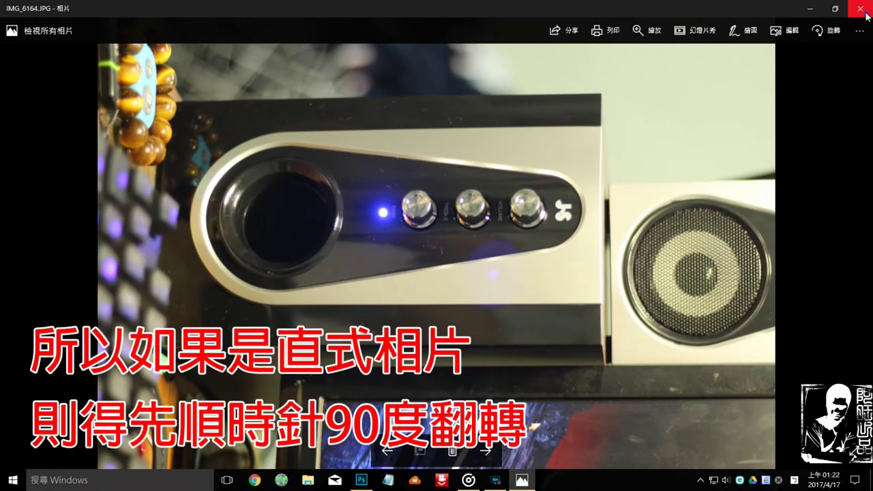
{"action": "left_click", "coordinate": [860, 9]}
{"action": "double_click", "coordinate": [521, 244]}
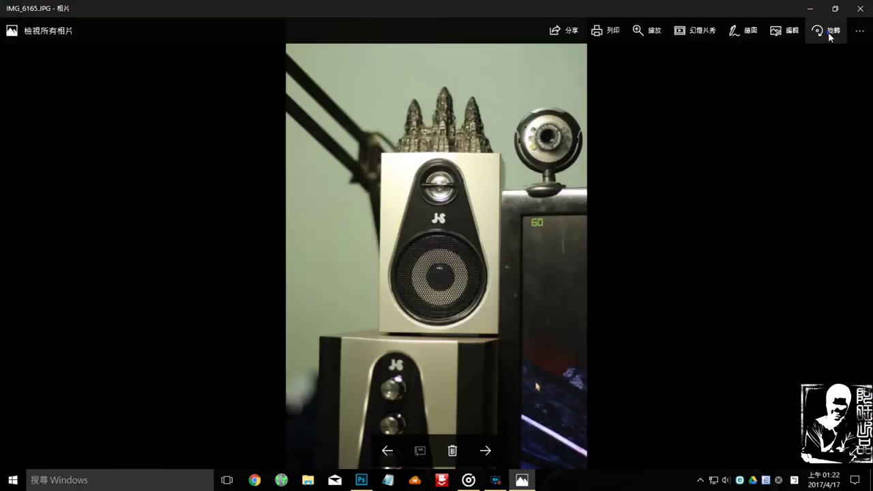
{"action": "left_click", "coordinate": [828, 32]}
{"action": "left_click", "coordinate": [827, 32]}
{"action": "left_click", "coordinate": [860, 9]}
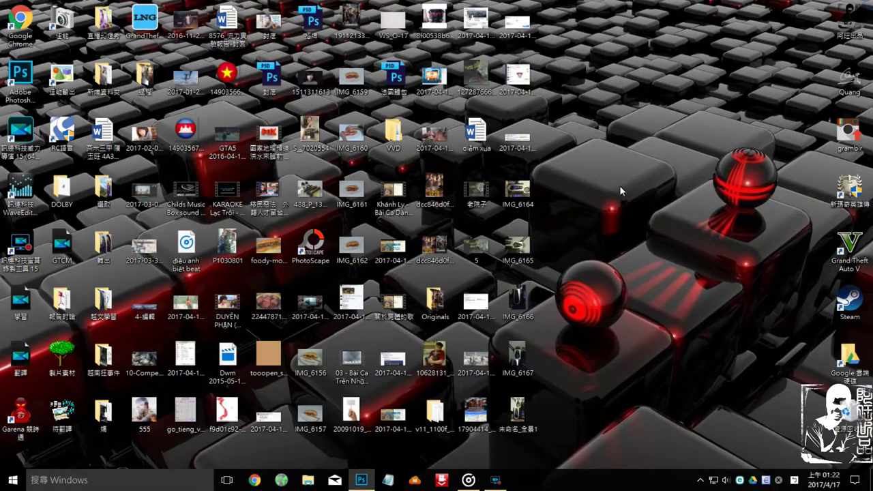
Step: Start a Photomerge panorama with IMG_6164.JPG as the first source image
{"action": "left_click", "coordinate": [362, 481]}
{"action": "left_click", "coordinate": [34, 8]}
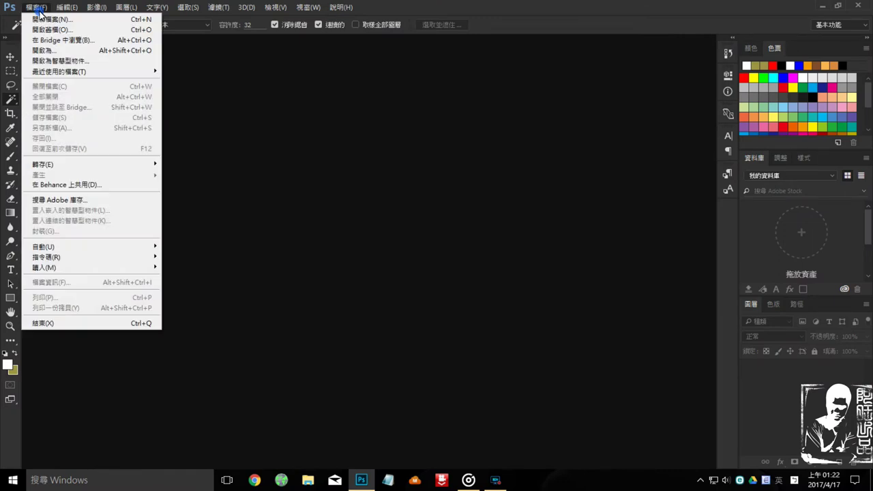
{"action": "mouse_move", "coordinate": [46, 256]}
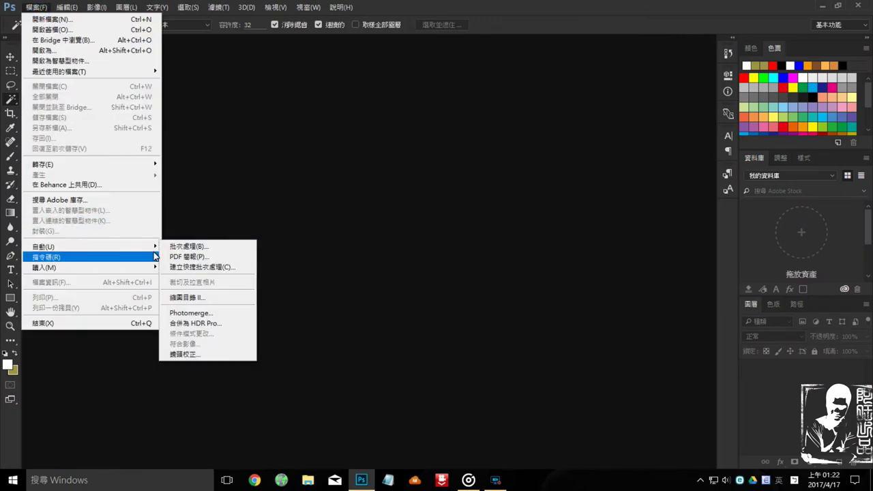
{"action": "left_click", "coordinate": [193, 314]}
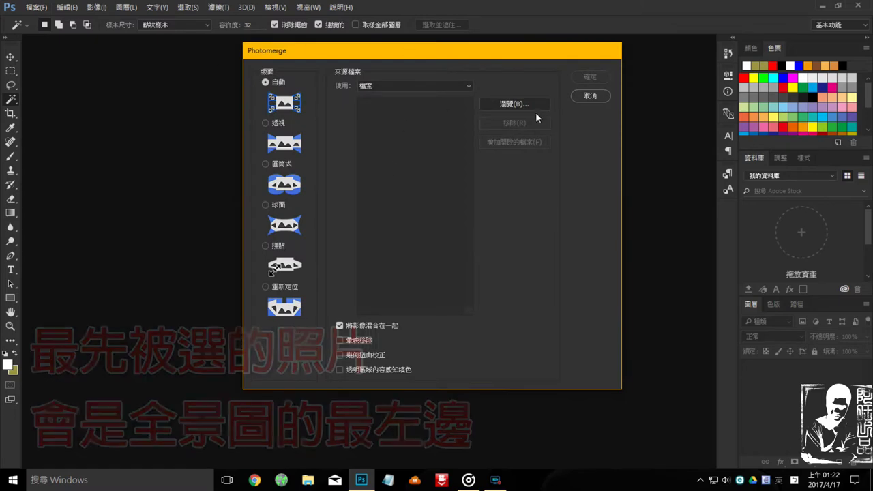
{"action": "left_click", "coordinate": [527, 105]}
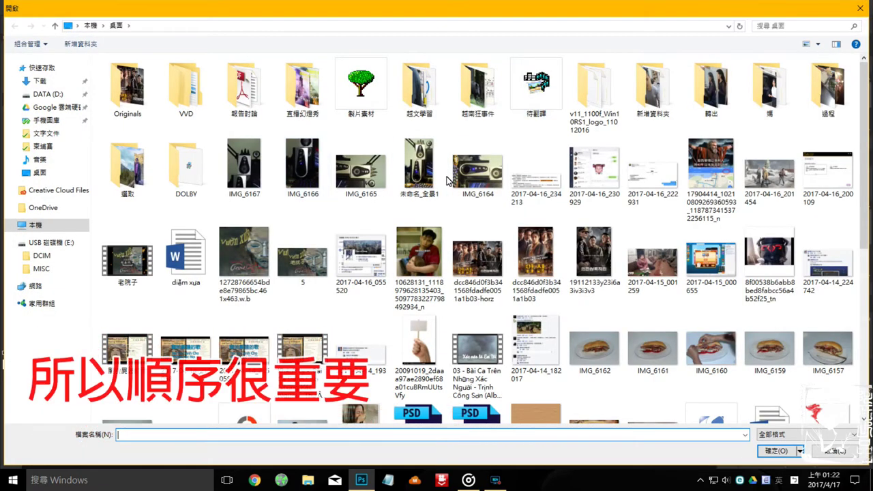
{"action": "double_click", "coordinate": [491, 179]}
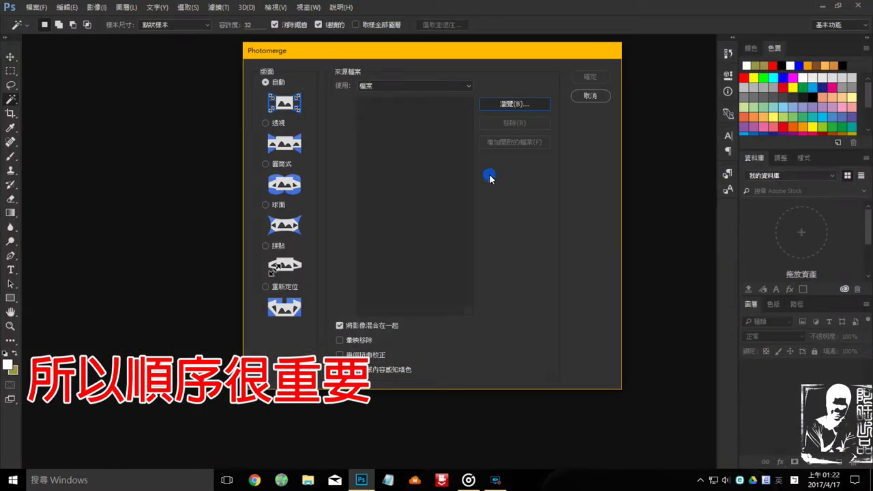
Step: Remove the wrongly added 未命名_全景1.jpg, add IMG_6165.JPG, and run the stitch
{"action": "left_click", "coordinate": [510, 103]}
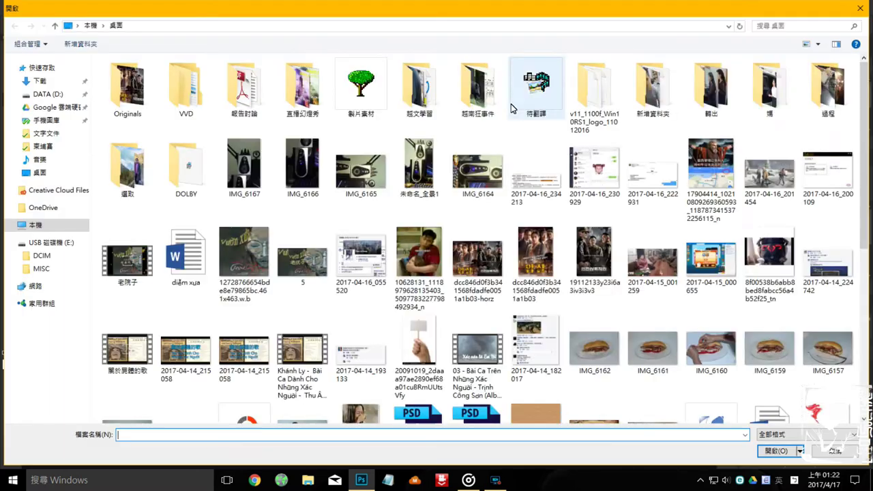
{"action": "double_click", "coordinate": [423, 168]}
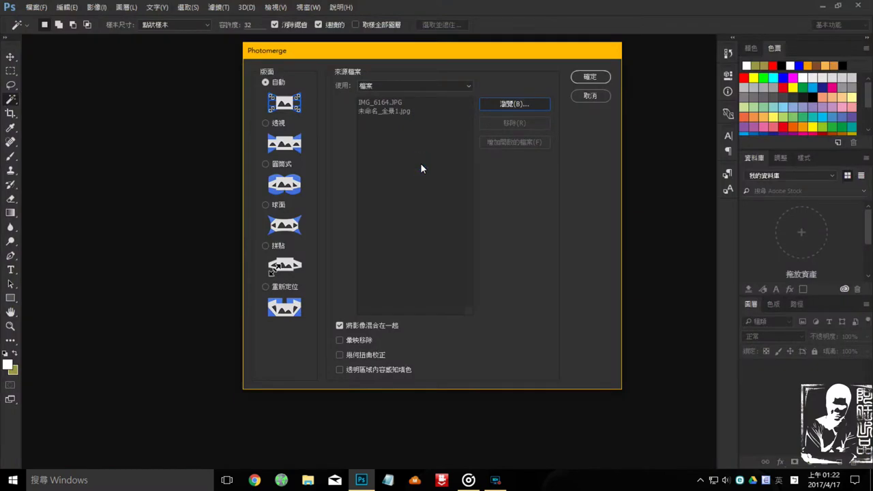
{"action": "left_click", "coordinate": [402, 116]}
{"action": "left_click", "coordinate": [503, 122]}
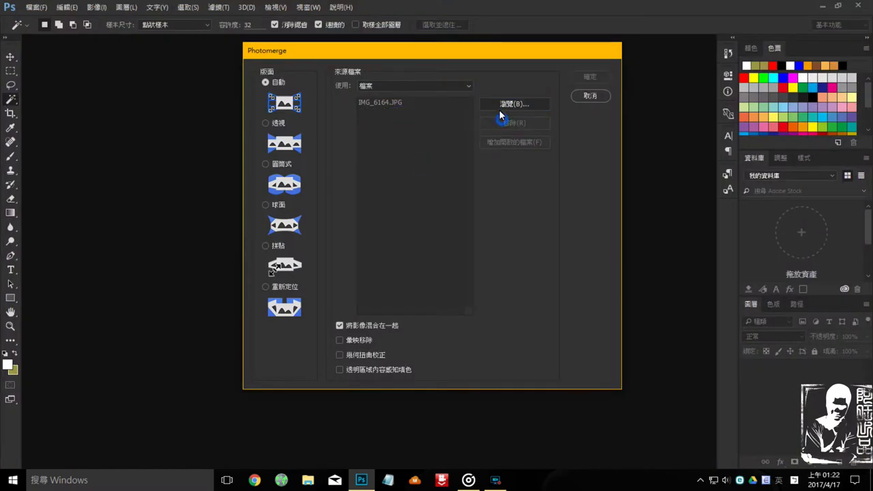
{"action": "left_click", "coordinate": [498, 104]}
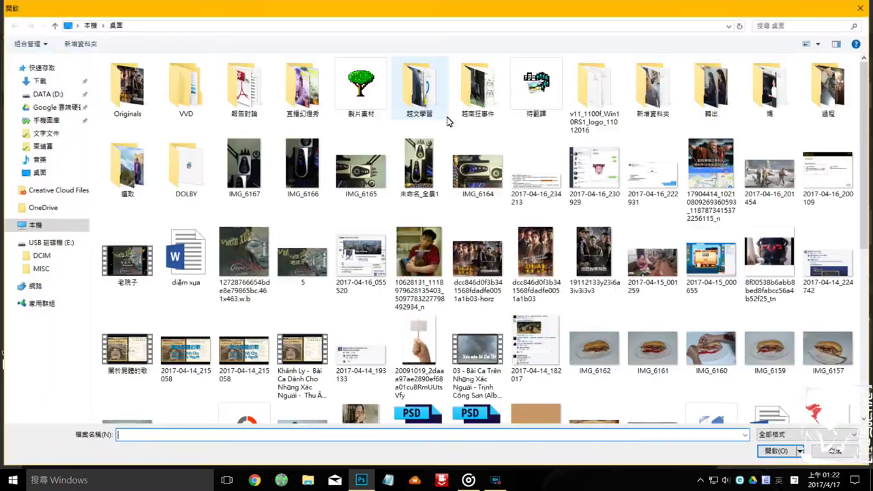
{"action": "double_click", "coordinate": [360, 167]}
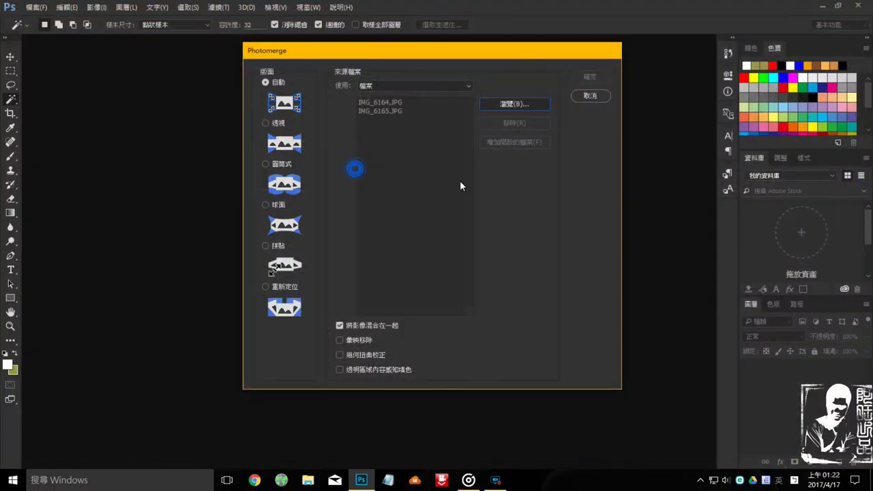
{"action": "left_click", "coordinate": [596, 79]}
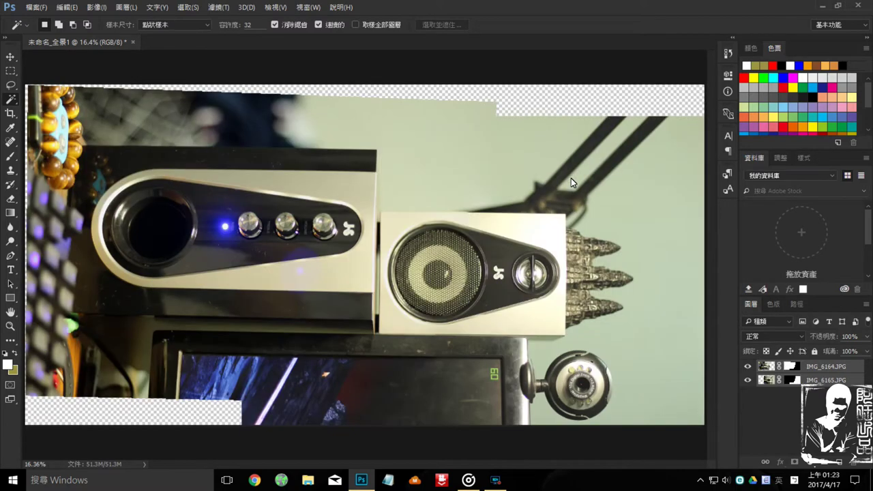
Step: Wait for Photomerge to blend IMG_6164 and IMG_6165 into the layered panorama
{"action": "scroll", "coordinate": [571, 178], "scroll_direction": "down", "scroll_amount": 2}
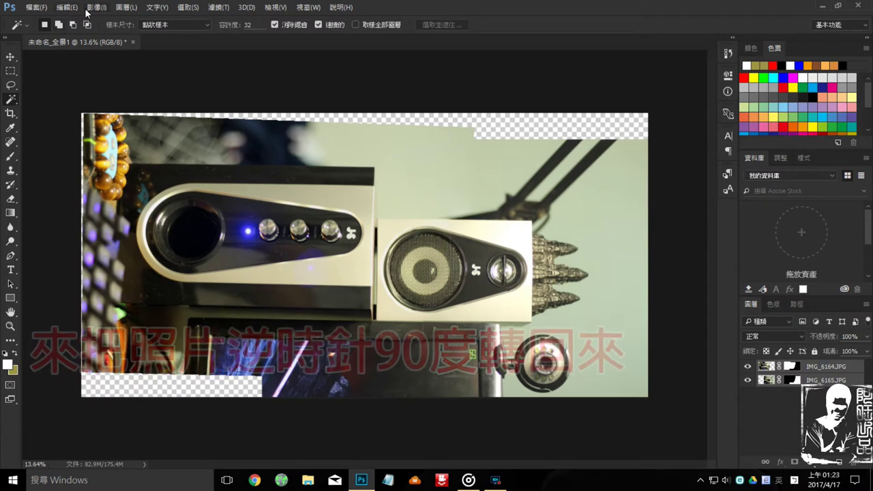
Step: Rotate the panorama 90° counter-clockwise and fit it on screen
{"action": "left_click", "coordinate": [96, 7]}
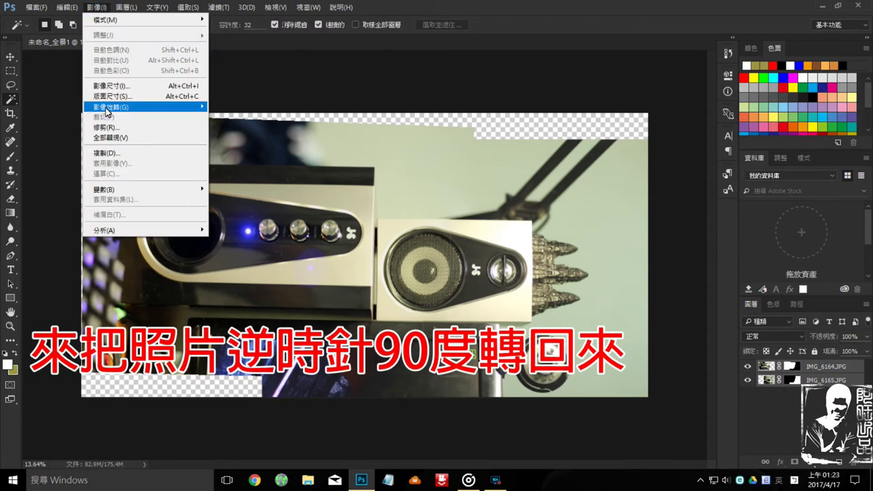
{"action": "mouse_move", "coordinate": [111, 107]}
{"action": "left_click", "coordinate": [235, 132]}
{"action": "key", "text": "ctrl+0"}
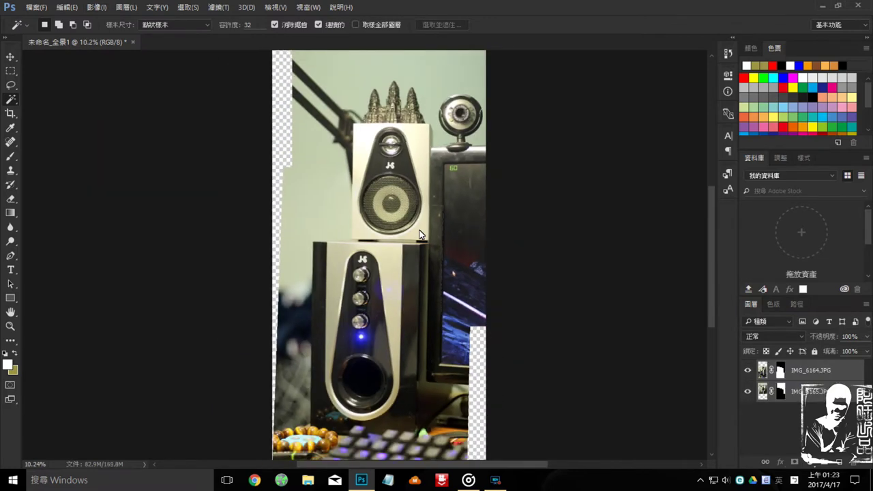
Step: Flatten the IMG_6164 and IMG_6165 layers into a single Background layer
{"action": "right_click", "coordinate": [802, 398]}
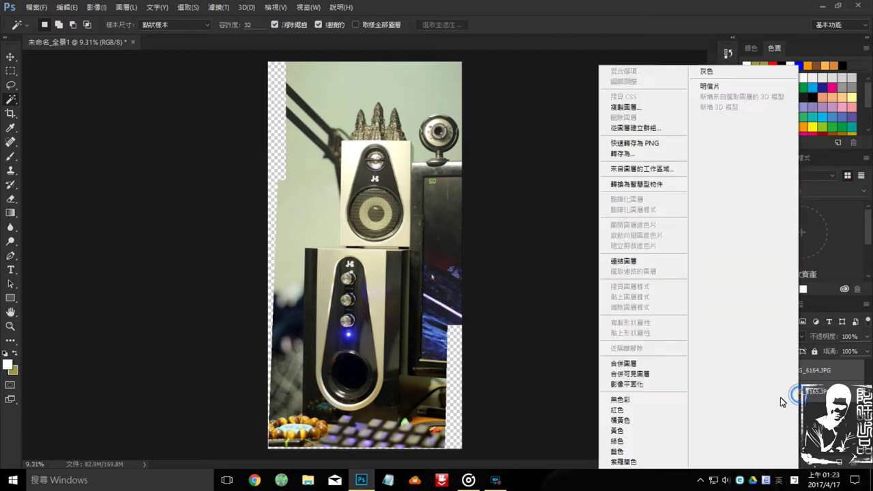
{"action": "left_click", "coordinate": [623, 385]}
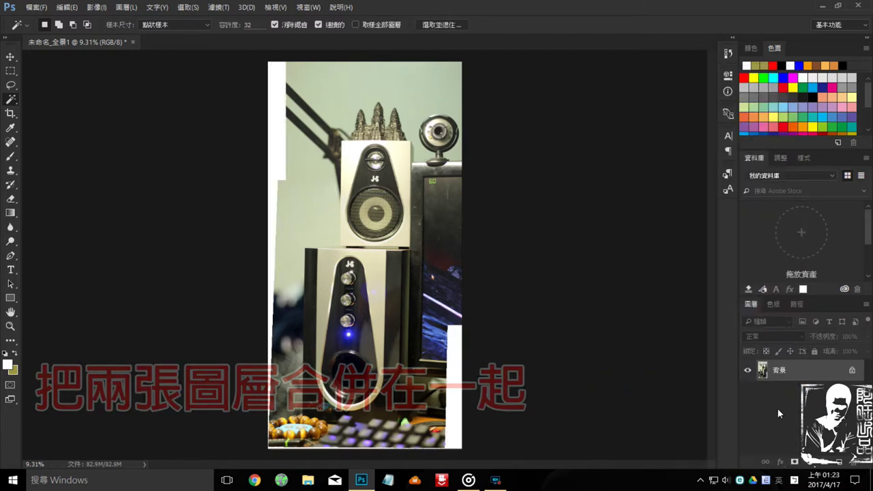
{"action": "right_click", "coordinate": [14, 103]}
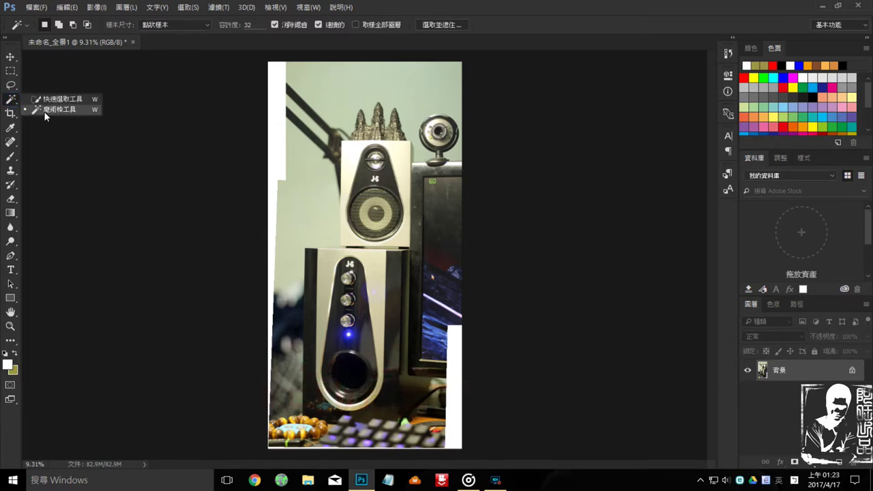
Step: Select the white corner gaps along the panorama edges with the Magic Wand
{"action": "left_click", "coordinate": [55, 110]}
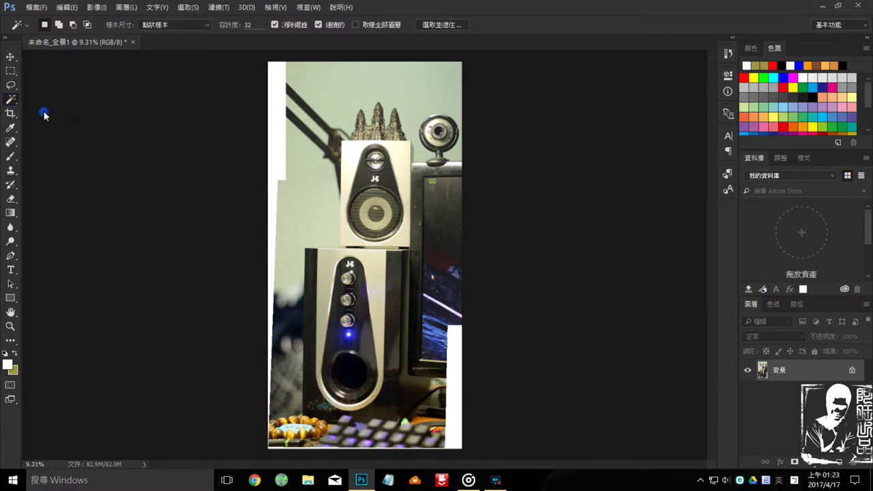
{"action": "left_click", "coordinate": [278, 109]}
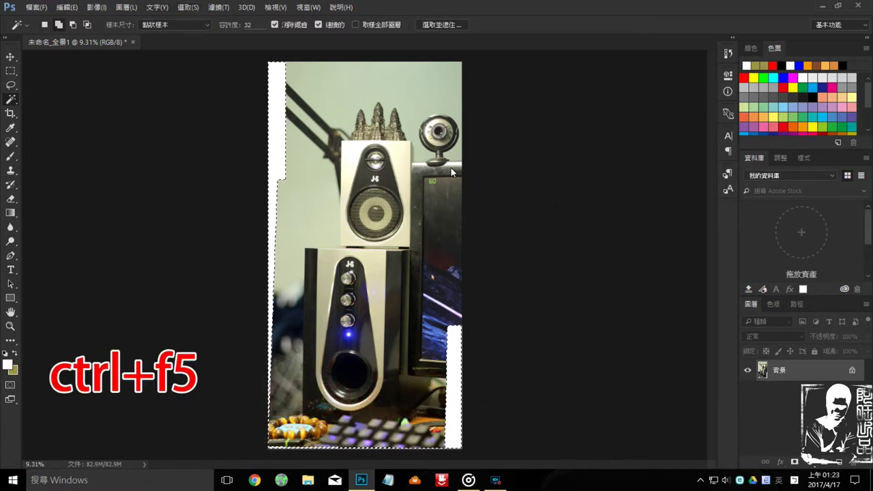
{"action": "key", "text": "ctrl+F5"}
Step: Fill the selected gaps with Content-Aware fill, then deselect
{"action": "left_click", "coordinate": [456, 136]}
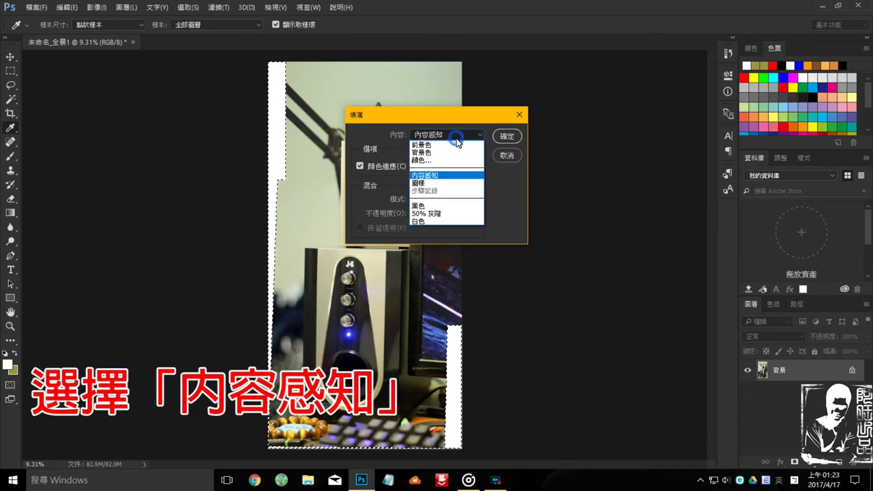
{"action": "left_click", "coordinate": [431, 176]}
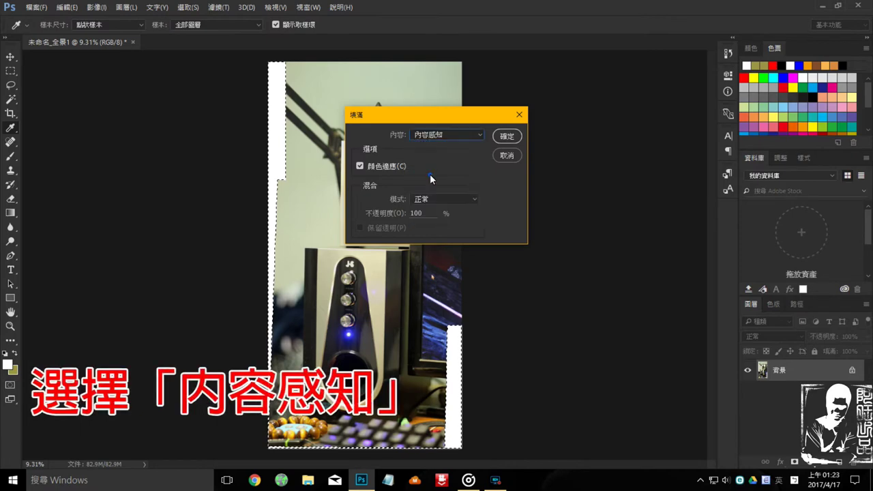
{"action": "left_click", "coordinate": [502, 136]}
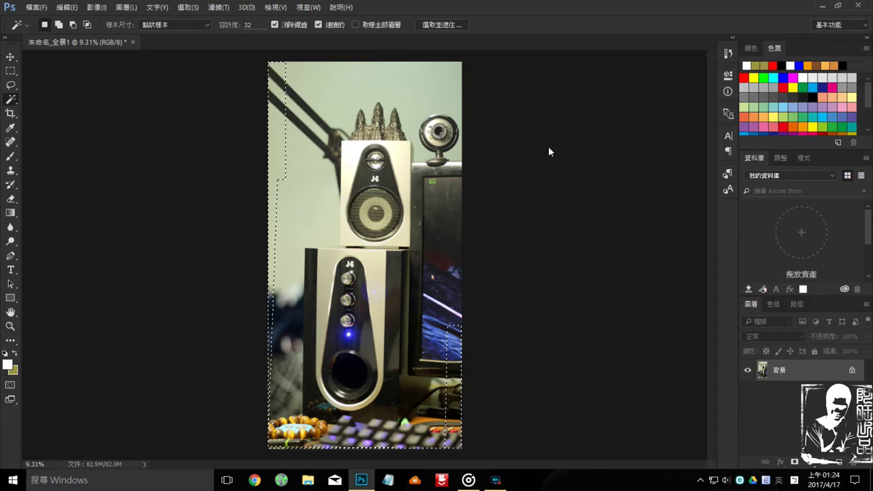
{"action": "key", "text": "ctrl+d"}
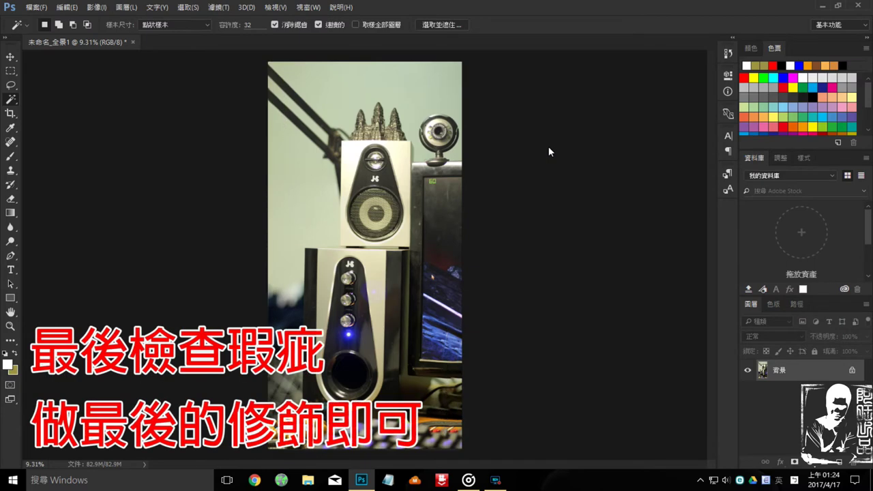
Step: Zoom and pan around the filled panorama to inspect it for flaws
{"action": "scroll", "coordinate": [321, 108], "scroll_direction": "up", "scroll_amount": 2}
{"action": "scroll", "coordinate": [322, 95], "scroll_direction": "up", "scroll_amount": 2}
{"action": "scroll", "coordinate": [317, 112], "scroll_direction": "up", "scroll_amount": 1}
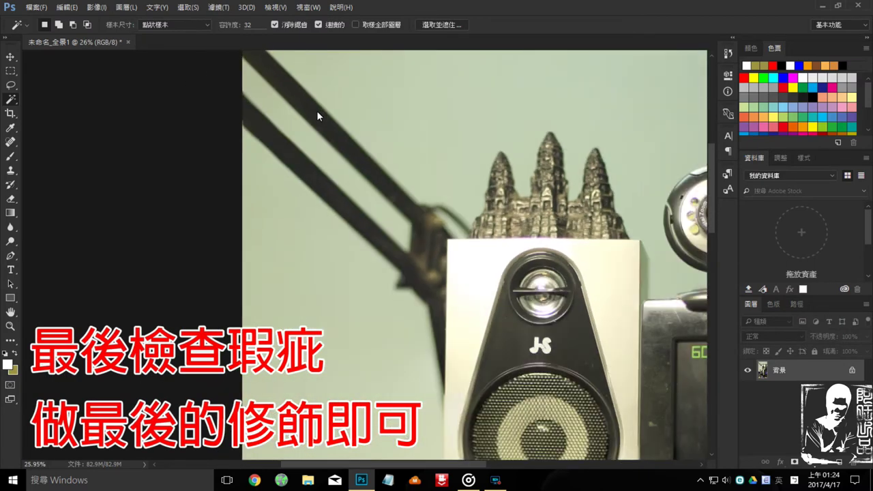
{"action": "scroll", "coordinate": [327, 150], "scroll_direction": "down", "scroll_amount": 2}
{"action": "scroll", "coordinate": [358, 225], "scroll_direction": "down", "scroll_amount": 2}
{"action": "scroll", "coordinate": [341, 211], "scroll_direction": "down", "scroll_amount": 3}
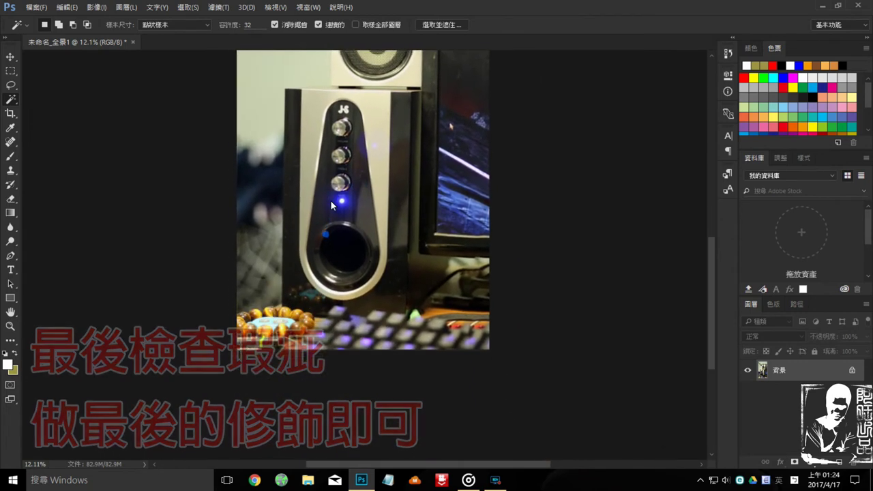
{"action": "scroll", "coordinate": [264, 310], "scroll_direction": "up", "scroll_amount": 2}
{"action": "left_click_drag", "start_coordinate": [436, 295], "coordinate": [290, 424]}
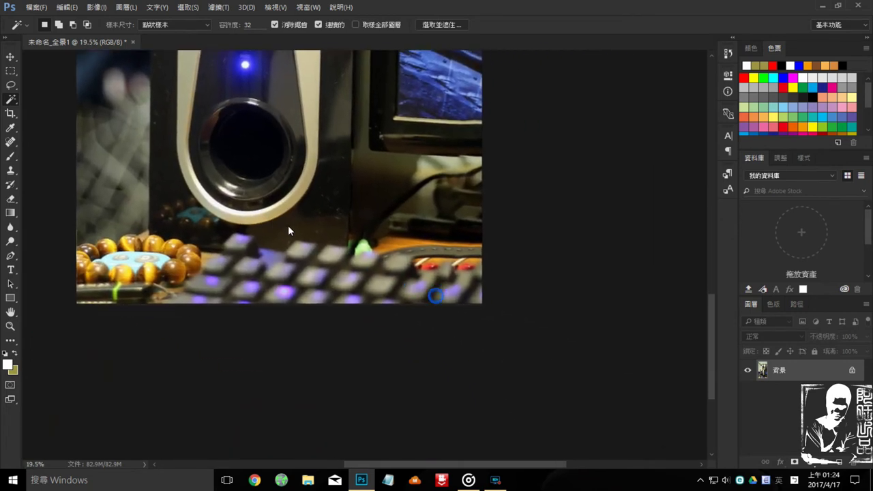
{"action": "scroll", "coordinate": [523, 381], "scroll_direction": "down", "scroll_amount": 1}
{"action": "scroll", "coordinate": [479, 383], "scroll_direction": "up", "scroll_amount": 1}
{"action": "scroll", "coordinate": [448, 344], "scroll_direction": "up", "scroll_amount": 2}
{"action": "scroll", "coordinate": [428, 322], "scroll_direction": "up", "scroll_amount": 2}
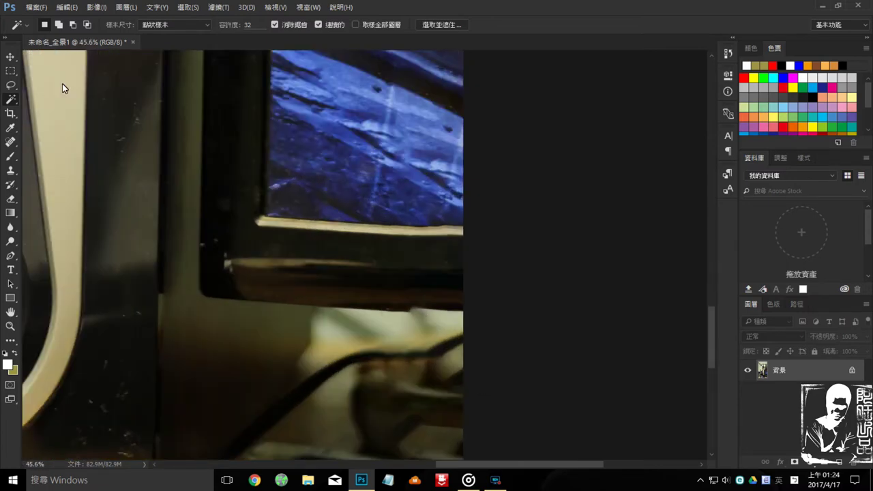
Step: Select the Spot Healing Brush and enlarge it to size 50
{"action": "left_click", "coordinate": [11, 141]}
{"action": "scroll", "coordinate": [429, 279], "scroll_direction": "up", "scroll_amount": 1}
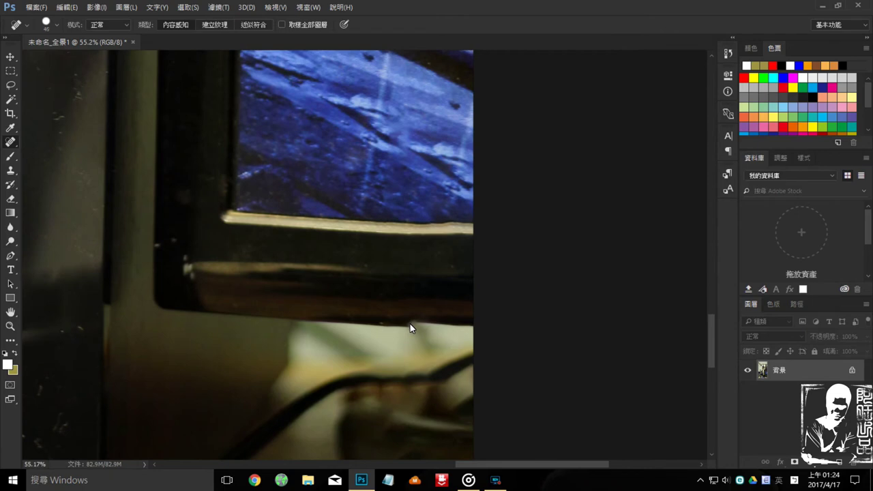
{"action": "key", "text": "bracketright"}
Step: Try a spot-healing stroke along the monitor's bottom edge, then undo it
{"action": "left_click", "coordinate": [406, 322]}
{"action": "left_click_drag", "start_coordinate": [412, 324], "coordinate": [474, 328]}
{"action": "key", "text": "ctrl+z"}
Step: Clone-stamp over the monitor's ragged bottom edge to smooth it
{"action": "left_click", "coordinate": [10, 173]}
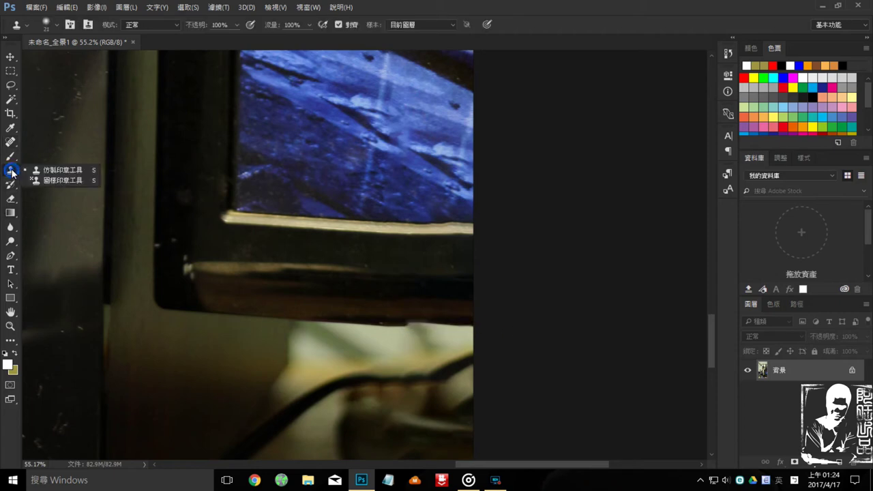
{"action": "left_click", "coordinate": [36, 184]}
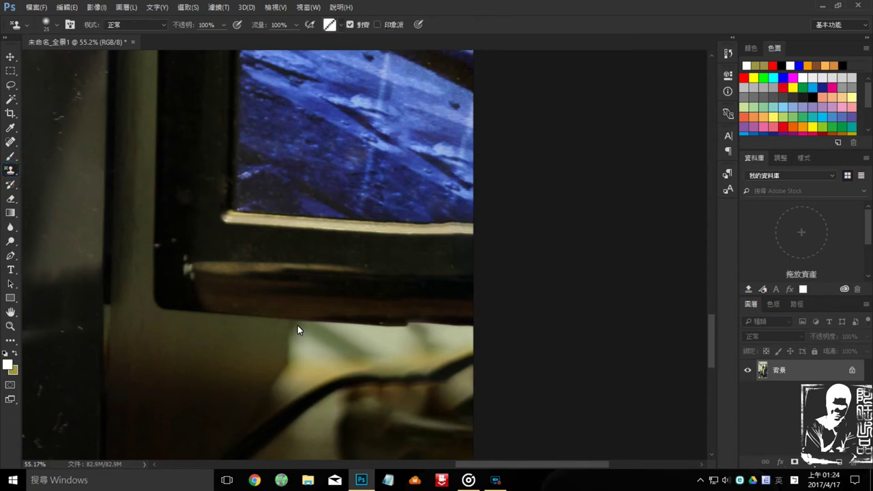
{"action": "left_click", "coordinate": [259, 313]}
{"action": "left_click", "coordinate": [10, 170]}
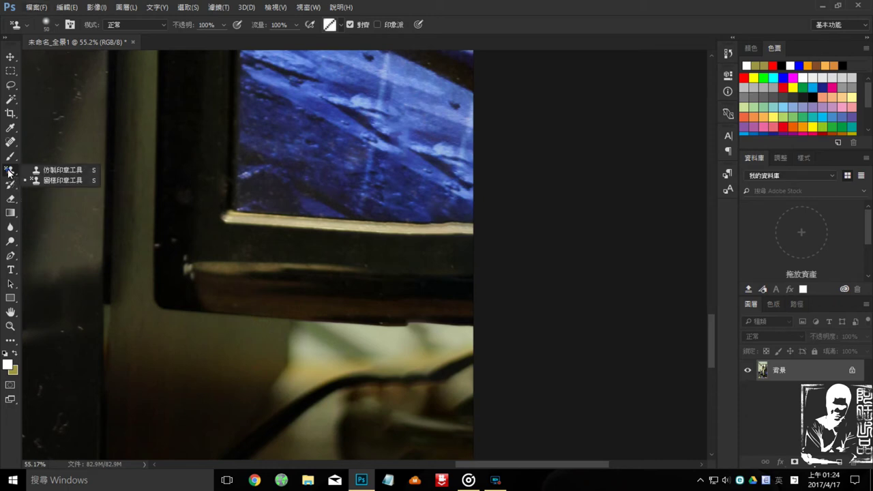
{"action": "left_click", "coordinate": [46, 171]}
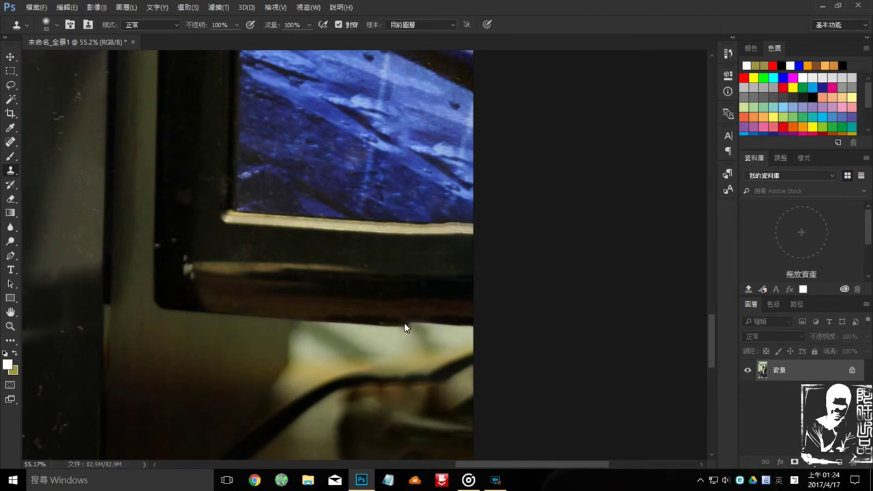
{"action": "left_click_drag", "start_coordinate": [413, 324], "coordinate": [432, 329]}
{"action": "left_click_drag", "start_coordinate": [412, 323], "coordinate": [474, 333]}
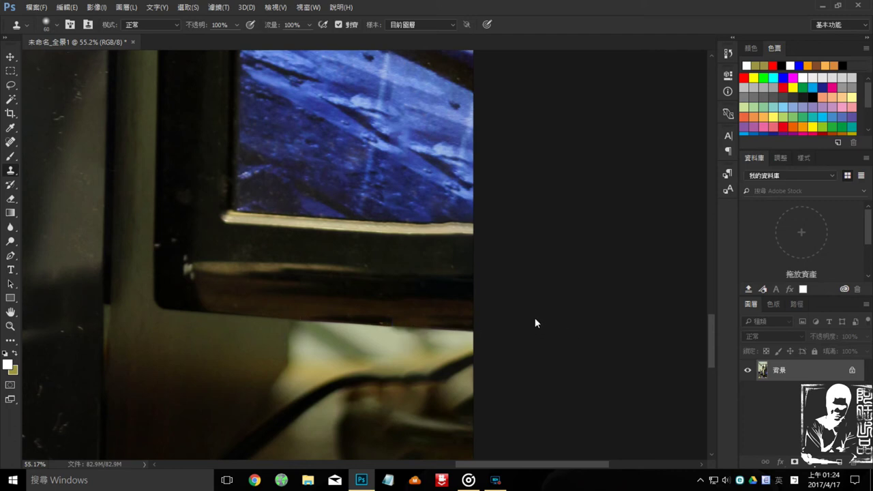
{"action": "scroll", "coordinate": [539, 318], "scroll_direction": "down", "scroll_amount": 3}
{"action": "scroll", "coordinate": [510, 318], "scroll_direction": "down", "scroll_amount": 2}
{"action": "scroll", "coordinate": [505, 319], "scroll_direction": "down", "scroll_amount": 6}
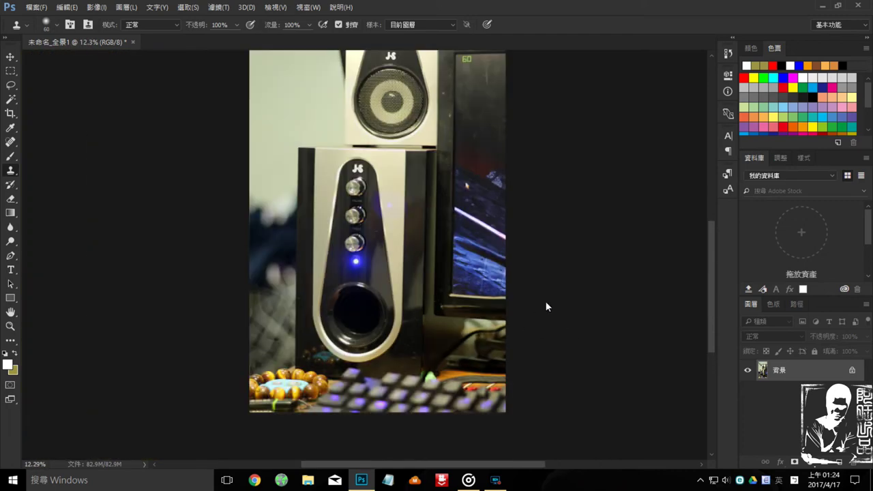
{"action": "scroll", "coordinate": [489, 128], "scroll_direction": "up", "scroll_amount": 2}
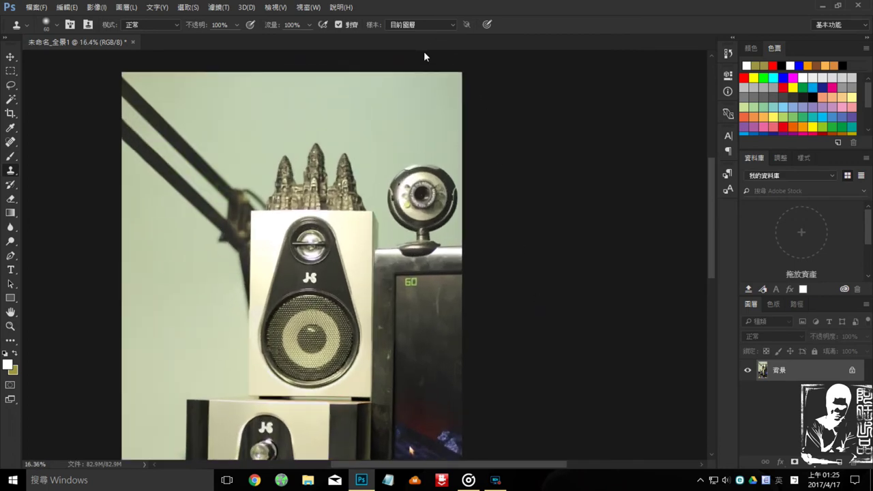
{"action": "left_click_drag", "start_coordinate": [402, 327], "coordinate": [363, 162]}
{"action": "scroll", "coordinate": [382, 365], "scroll_direction": "up", "scroll_amount": 1}
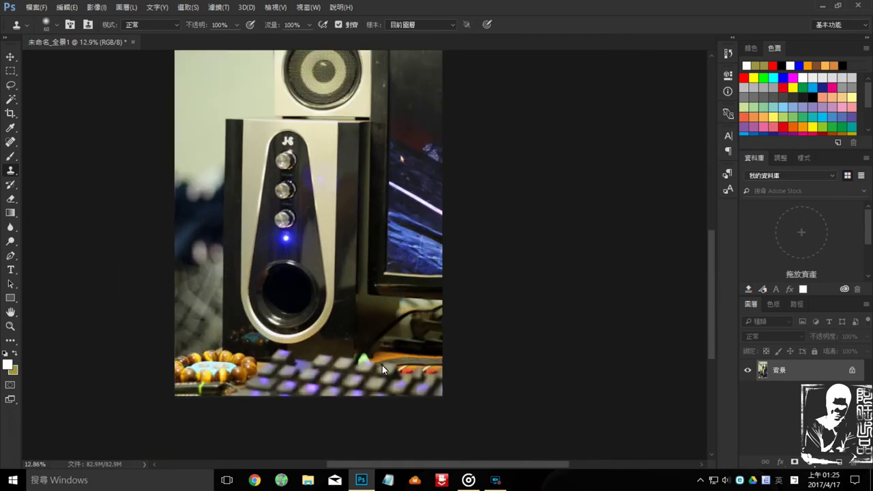
{"action": "scroll", "coordinate": [382, 365], "scroll_direction": "down", "scroll_amount": 2}
{"action": "scroll", "coordinate": [542, 337], "scroll_direction": "down", "scroll_amount": 1}
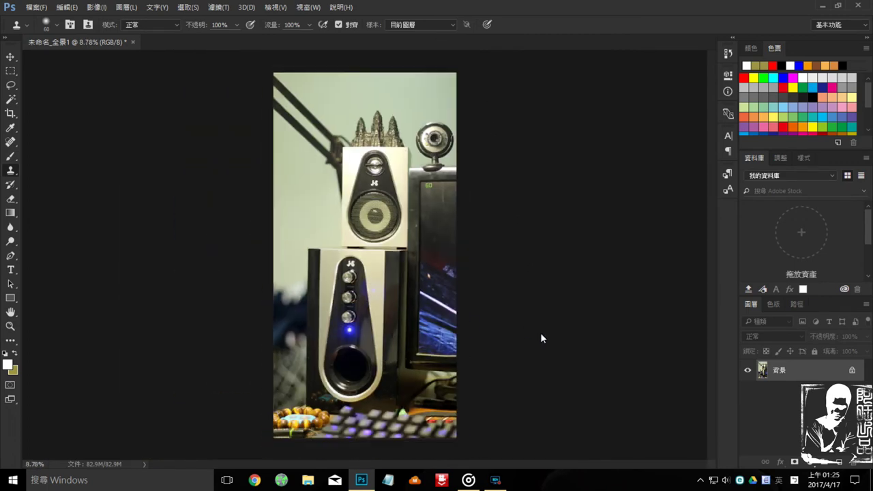
{"action": "key", "text": "ctrl+shift+s"}
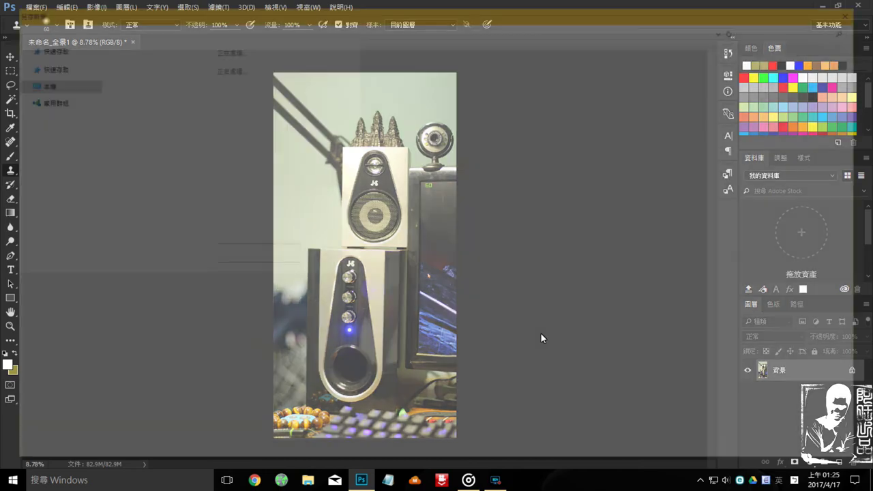
{"action": "left_click", "coordinate": [863, 6]}
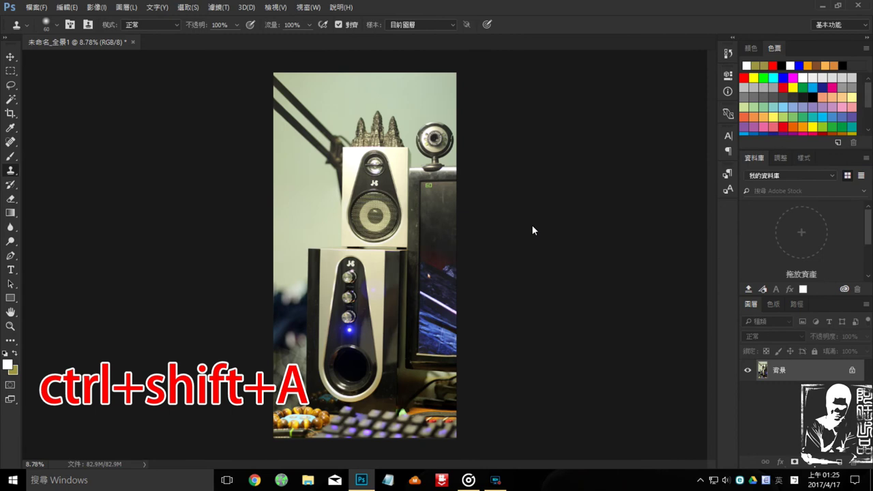
Step: Raise Contrast to about +30 in the Camera Raw Filter and apply it
{"action": "key", "text": "ctrl+shift+a"}
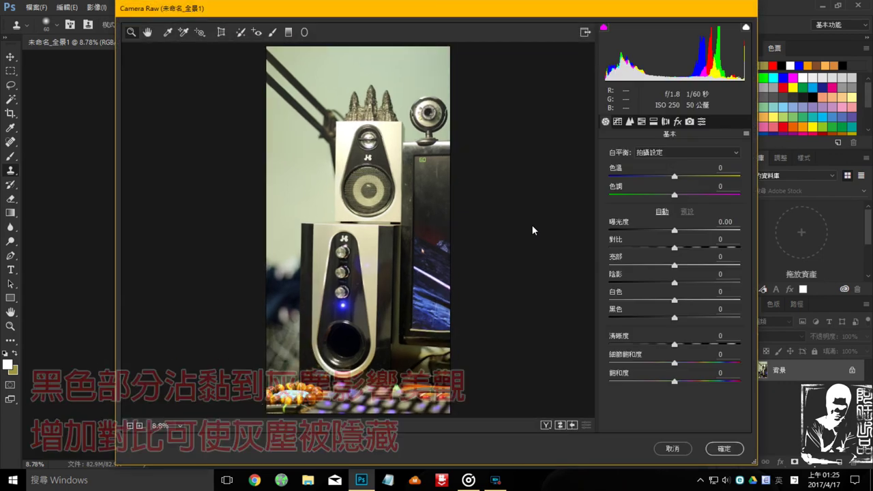
{"action": "mouse_move", "coordinate": [677, 246]}
{"action": "left_mouse_down"}
{"action": "mouse_move", "coordinate": [698, 251]}
{"action": "mouse_move", "coordinate": [695, 258]}
{"action": "left_mouse_up"}
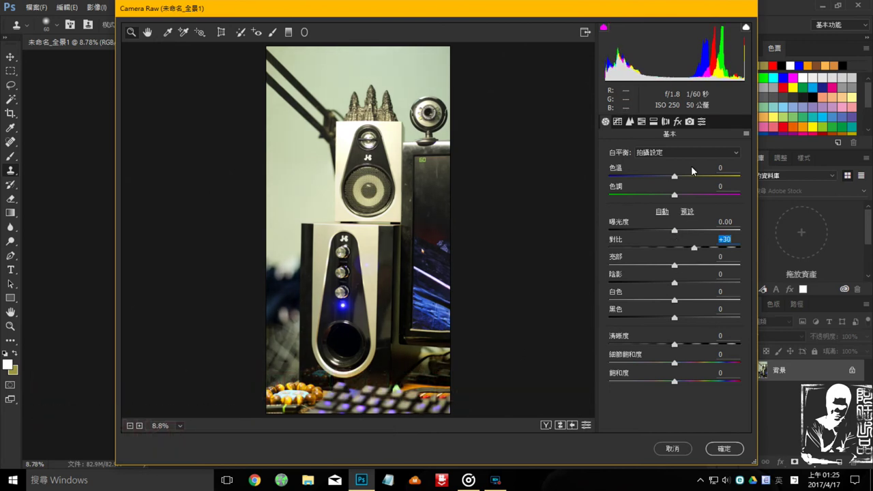
{"action": "left_click", "coordinate": [722, 448]}
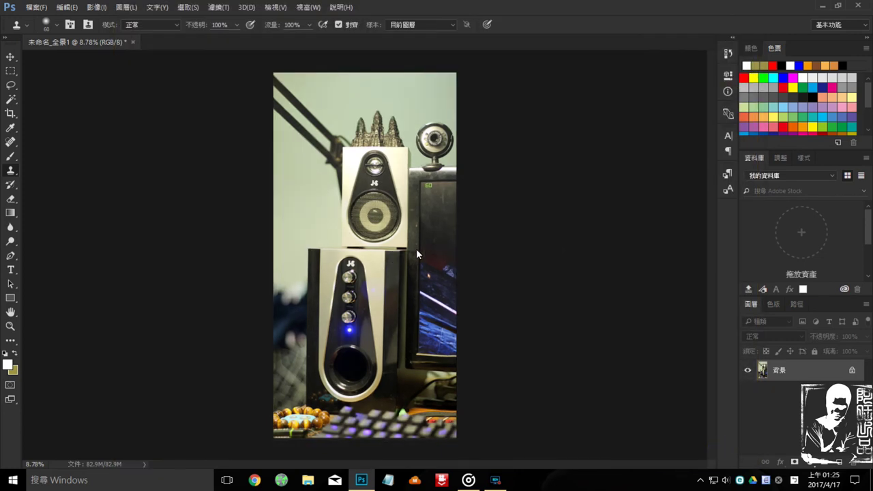
Step: Crop a thin strip off the panorama's top edge and commit the crop
{"action": "scroll", "coordinate": [414, 307], "scroll_direction": "up", "scroll_amount": 3}
{"action": "scroll", "coordinate": [414, 307], "scroll_direction": "down", "scroll_amount": 3}
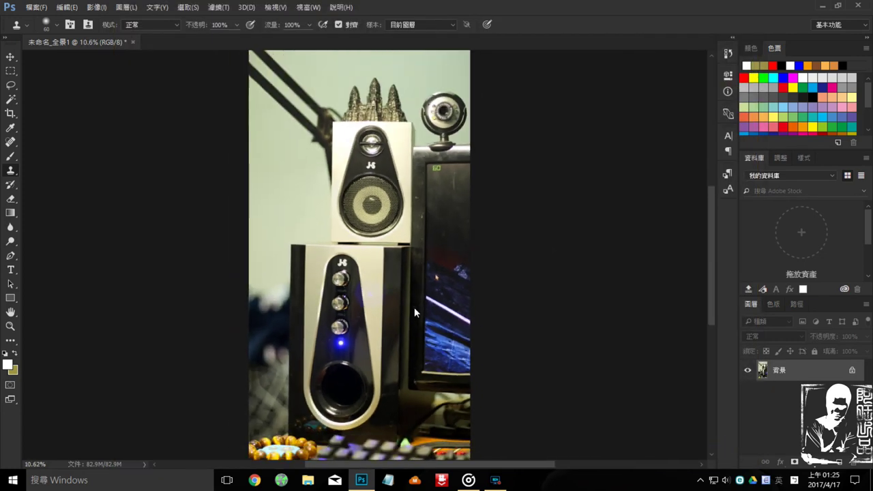
{"action": "left_click", "coordinate": [11, 112]}
{"action": "left_click_drag", "start_coordinate": [367, 74], "coordinate": [370, 88]}
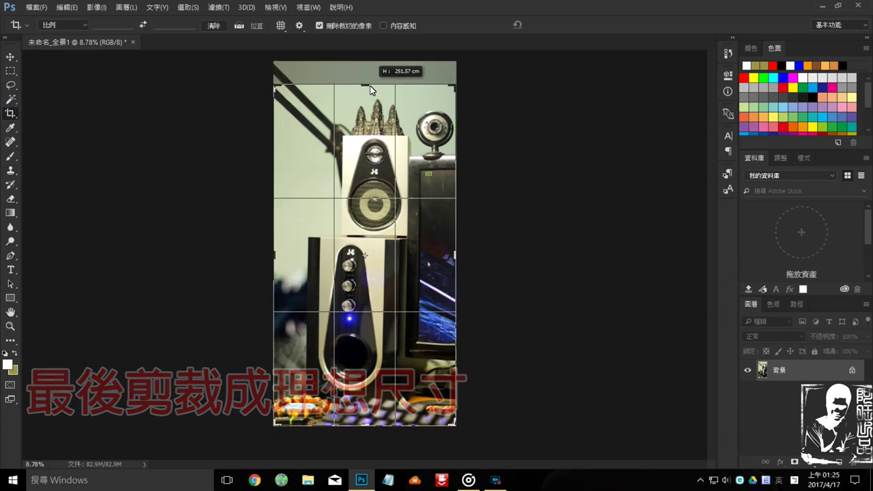
{"action": "left_click_drag", "start_coordinate": [370, 89], "coordinate": [370, 90]}
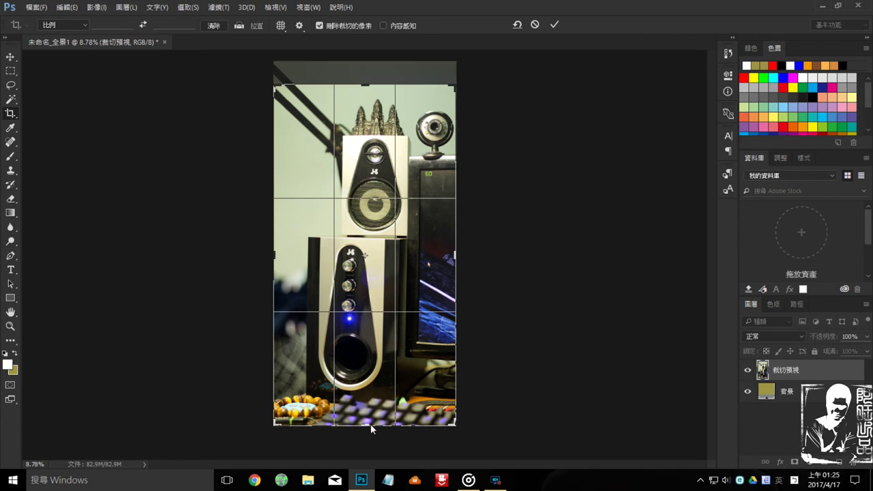
{"action": "left_click", "coordinate": [554, 24]}
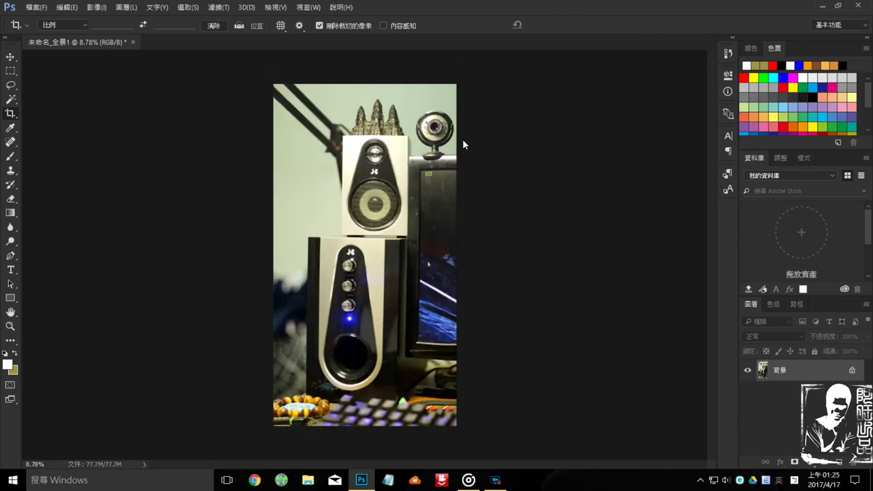